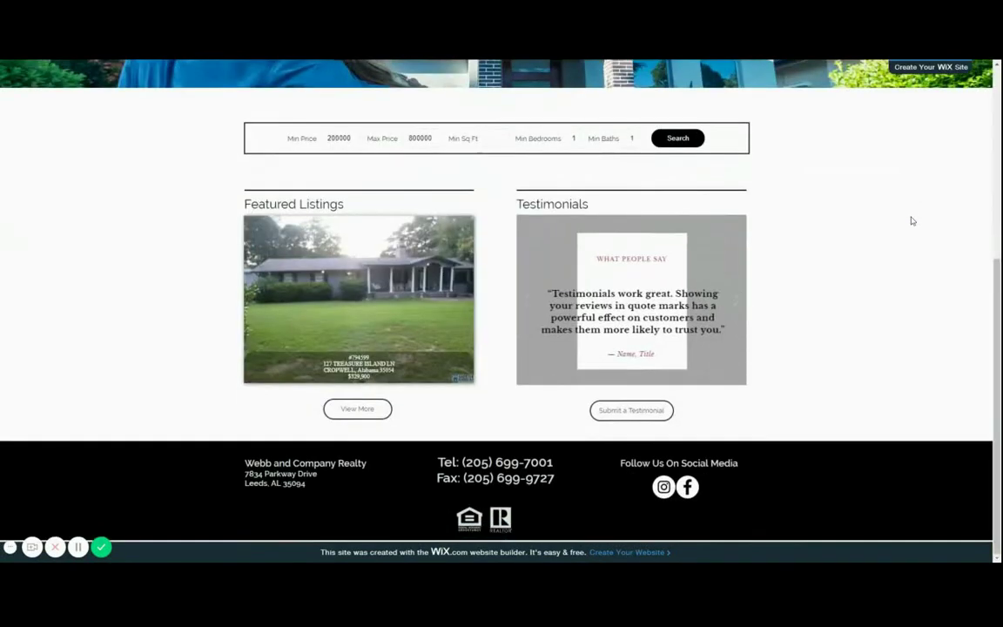
Browse the Featured Listings grid of property photos, addresses and prices.
scroll(911, 218, "up", 4)
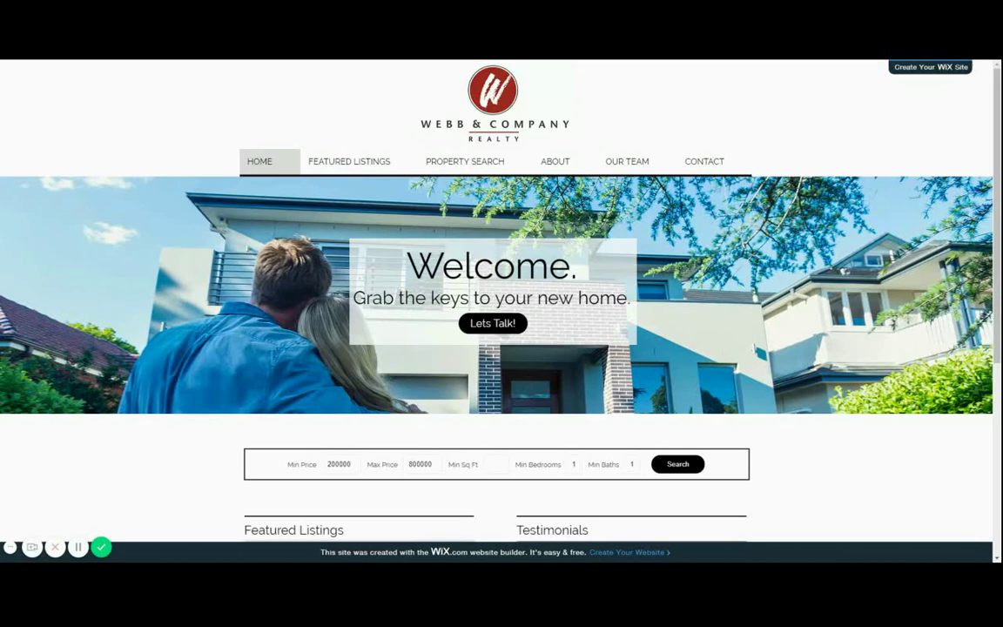
scroll(741, 271, "down", 3)
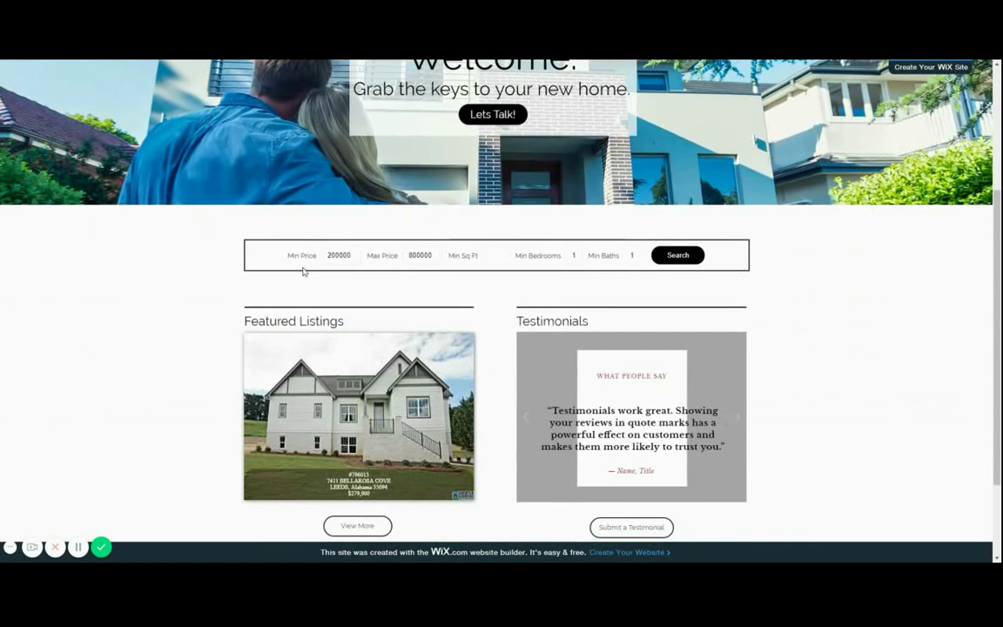
scroll(261, 288, "down", 2)
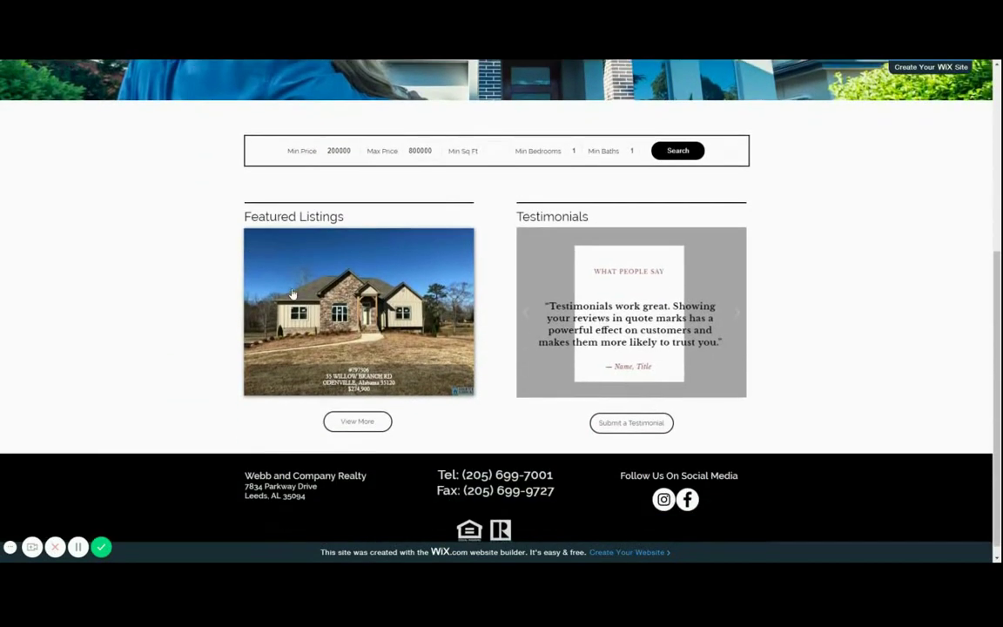
scroll(217, 329, "up", 5)
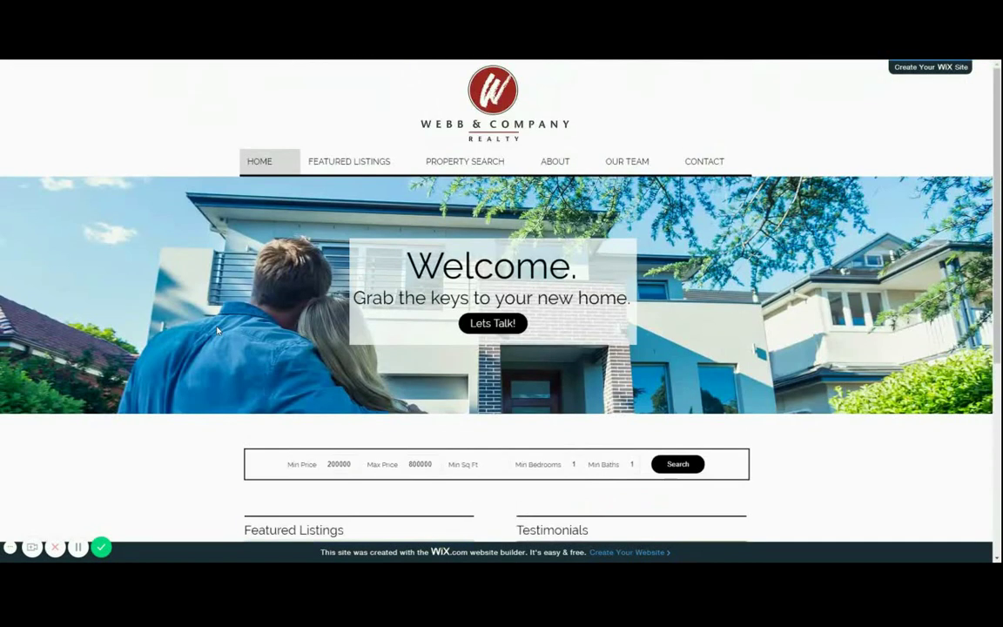
scroll(217, 329, "down", 4)
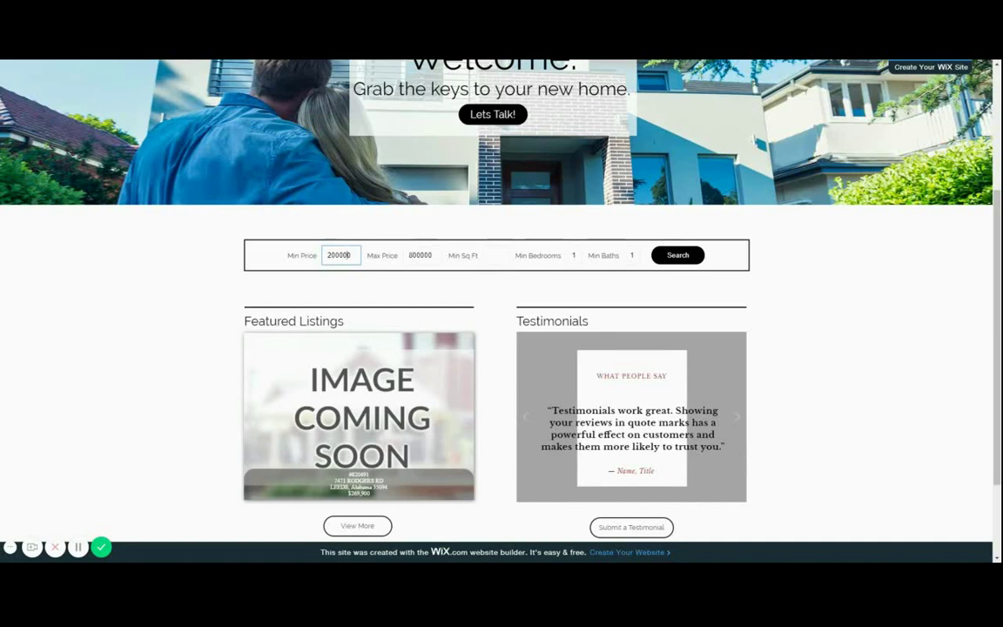
key("Tab")
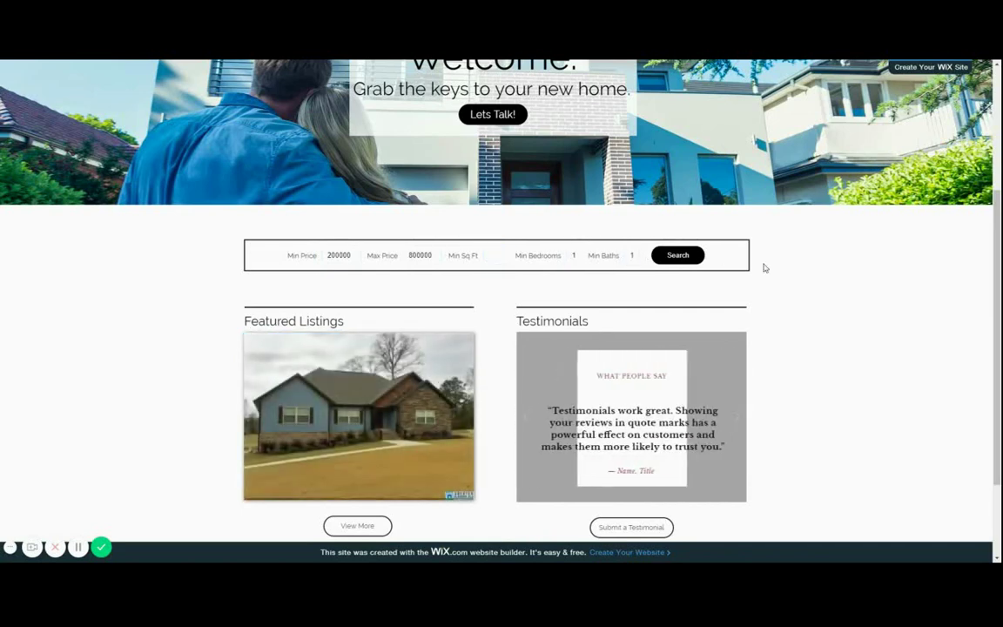
scroll(765, 268, "up", 3)
scroll(764, 267, "down", 3)
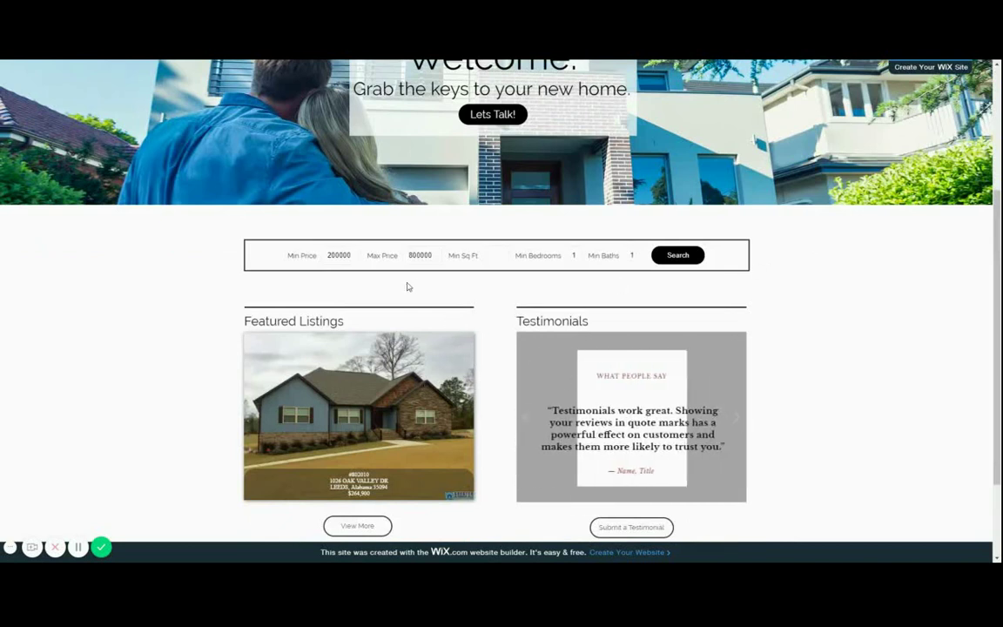
scroll(693, 272, "up", 3)
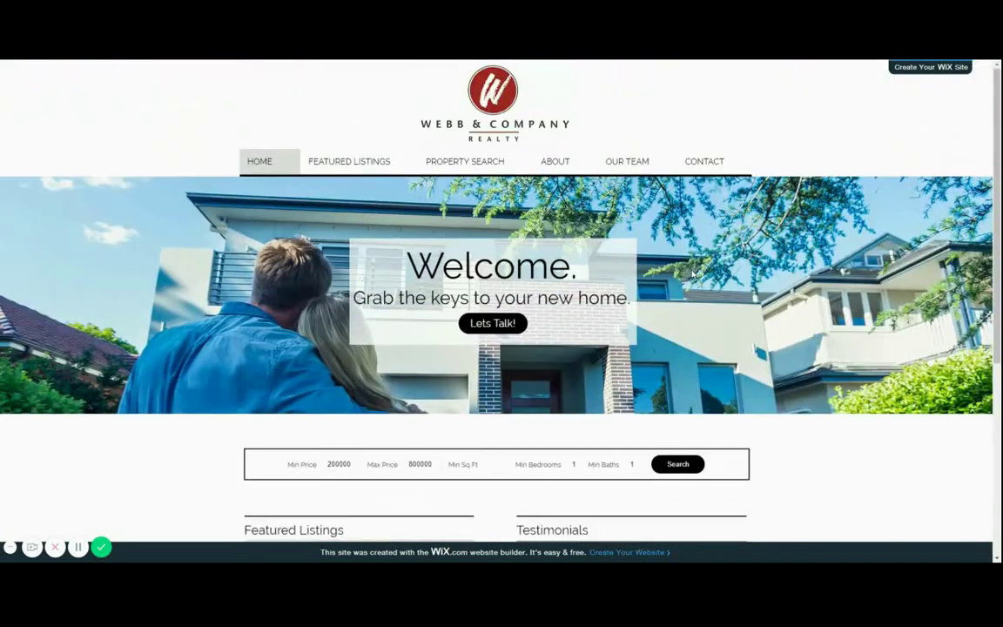
scroll(535, 305, "down", 4)
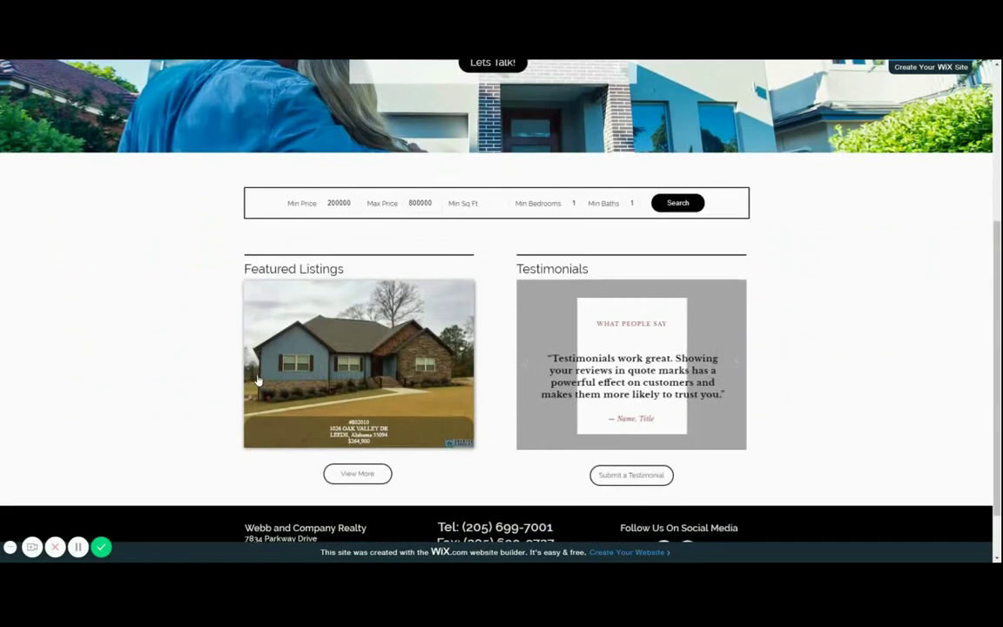
scroll(330, 193, "up", 3)
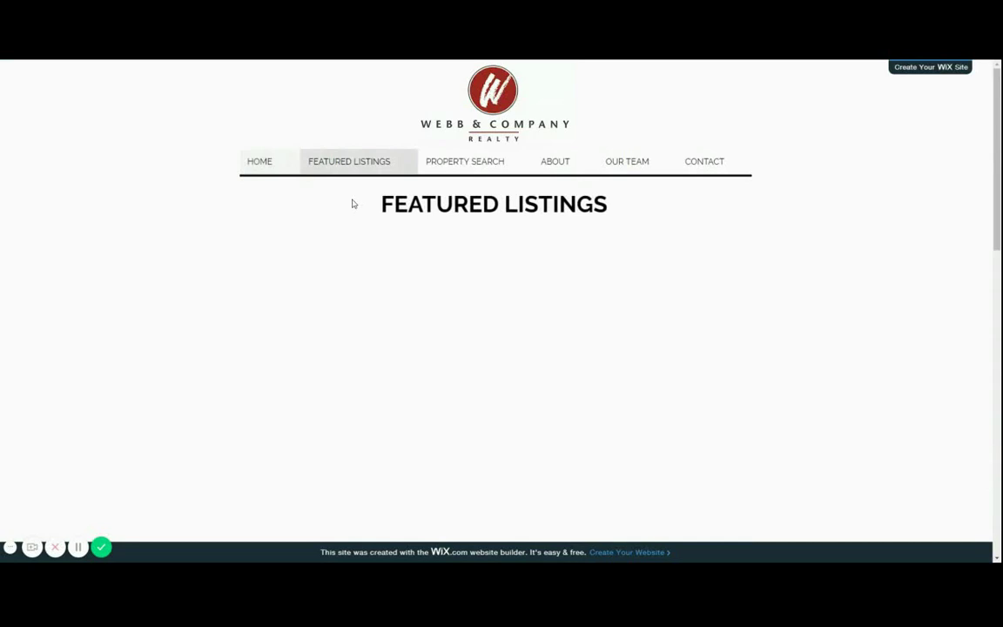
scroll(319, 278, "down", 8)
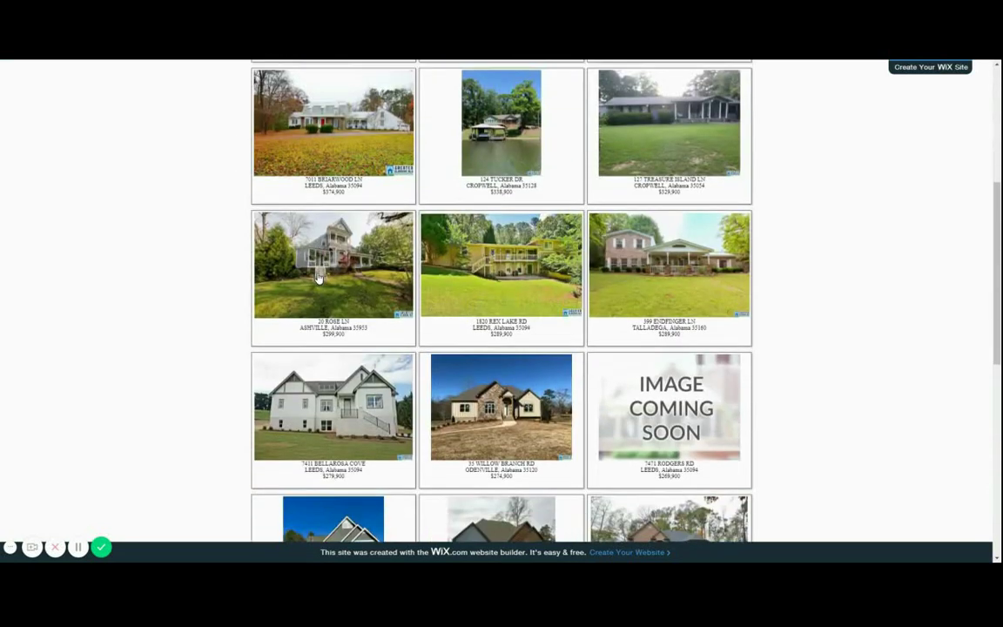
scroll(318, 278, "down", 3)
scroll(318, 278, "up", 12)
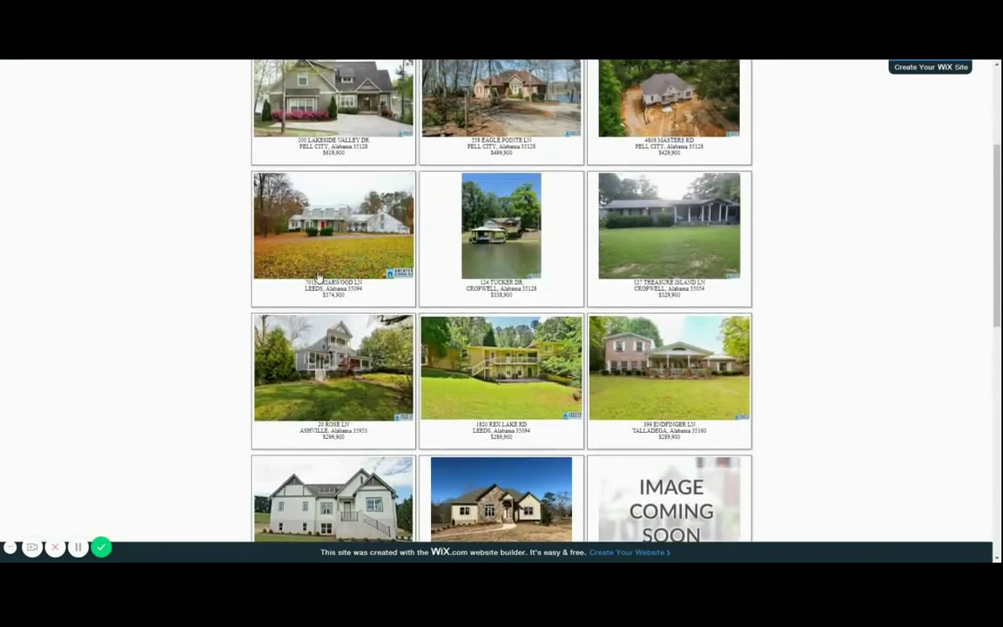
scroll(319, 277, "down", 10)
scroll(319, 278, "up", 12)
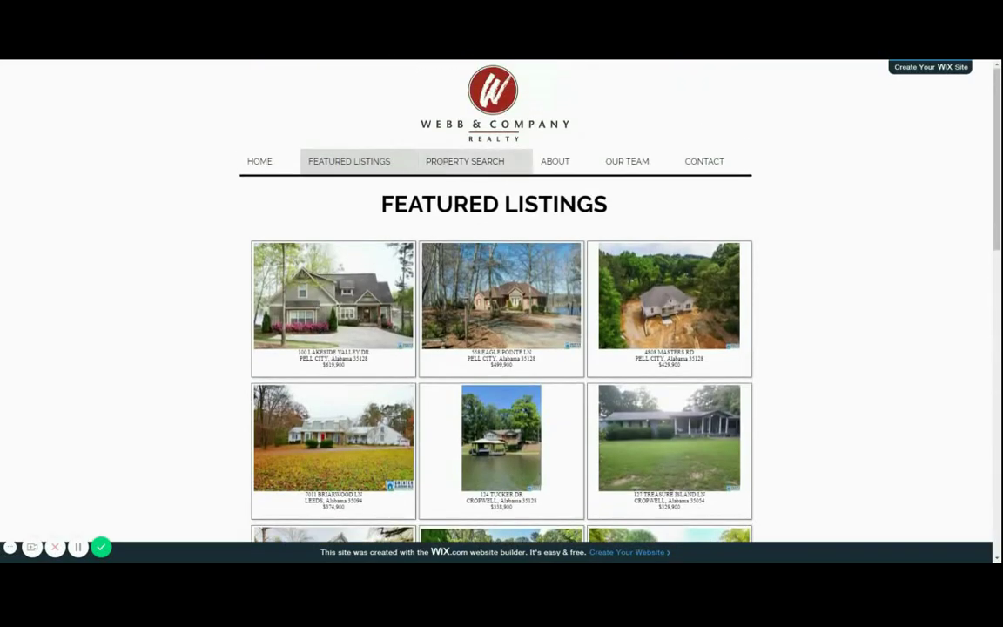
Go to the PROPERTY SEARCH page and look over the Basic Search form.
left_click(445, 164)
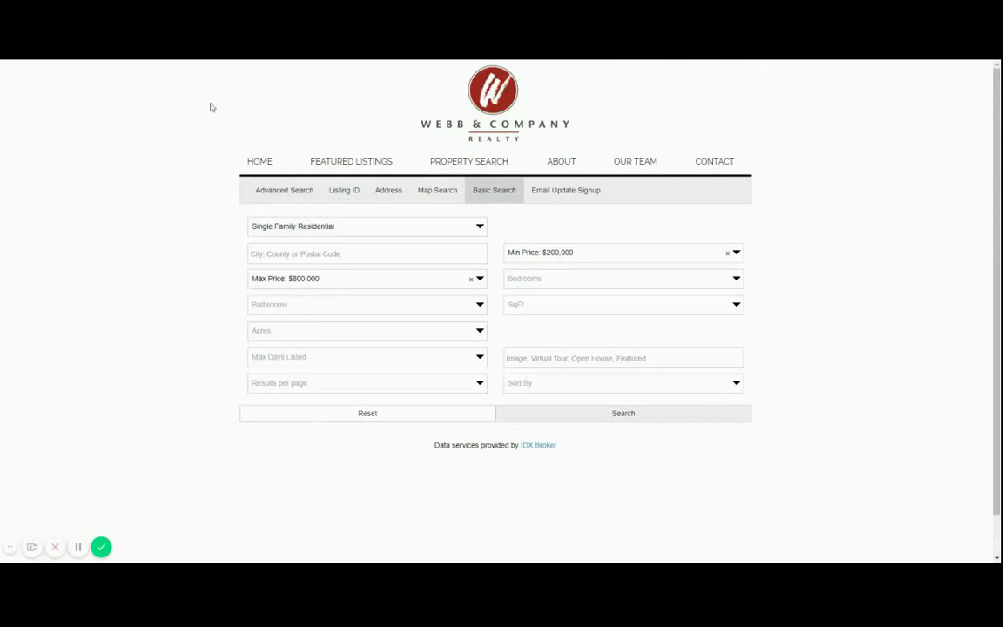
scroll(191, 165, "down", 3)
scroll(191, 166, "up", 3)
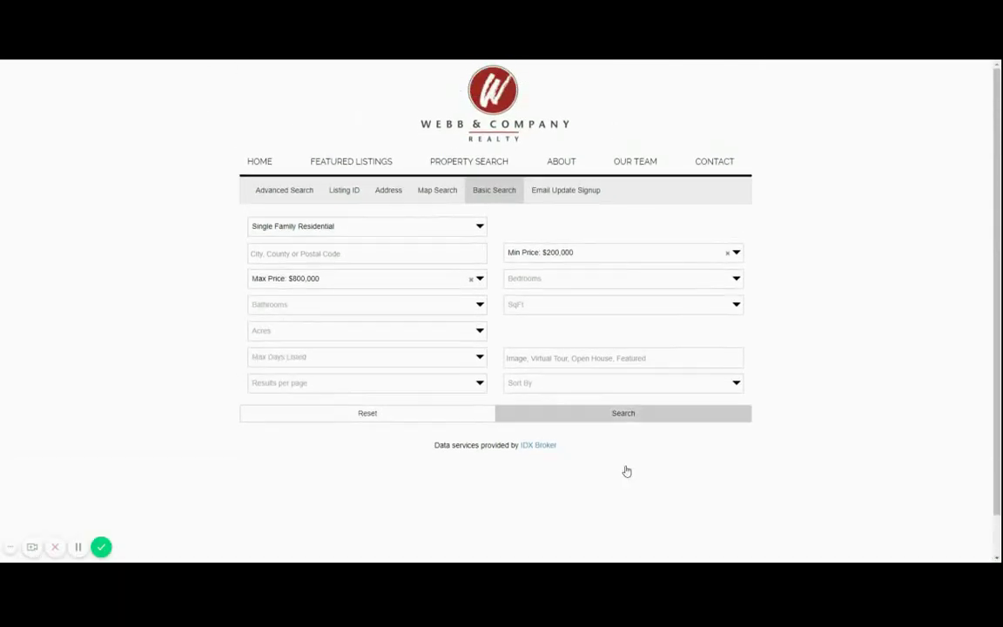
Search homes priced $200,000 to $800,000 and scroll the 500 results.
left_click(686, 413)
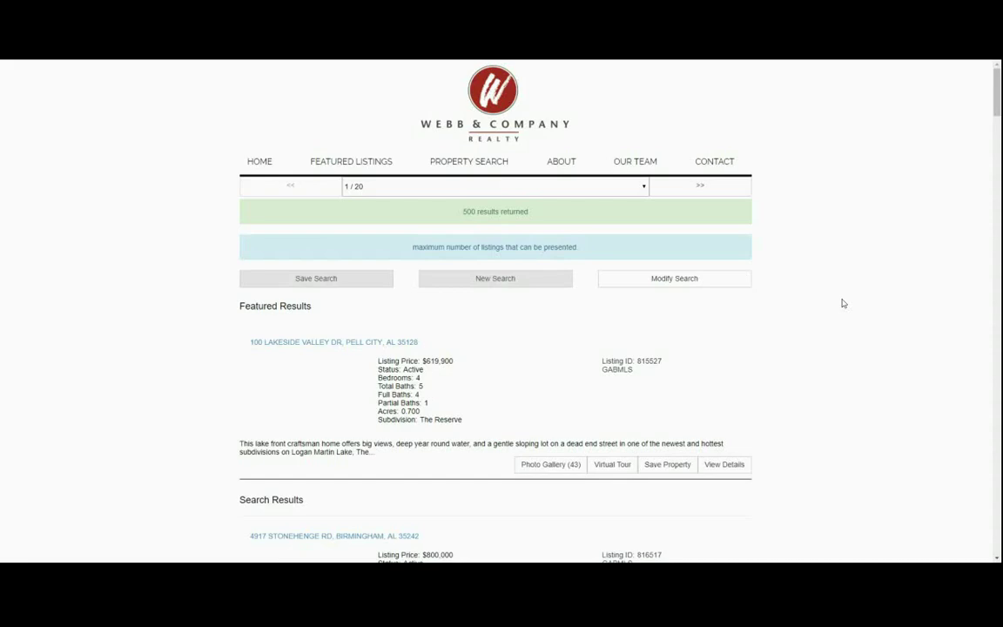
scroll(843, 309, "down", 15)
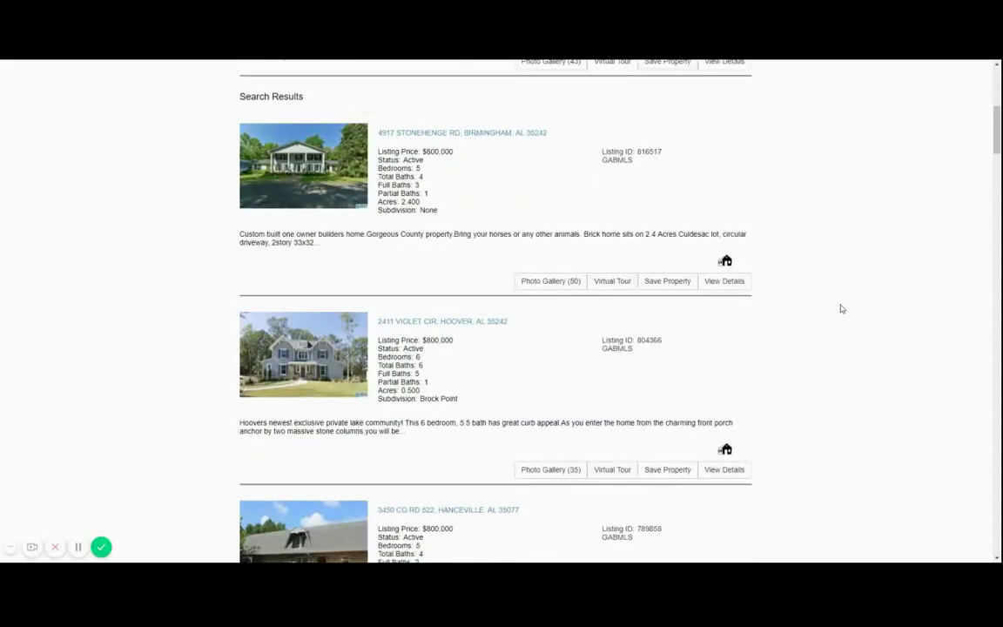
scroll(826, 310, "down", 15)
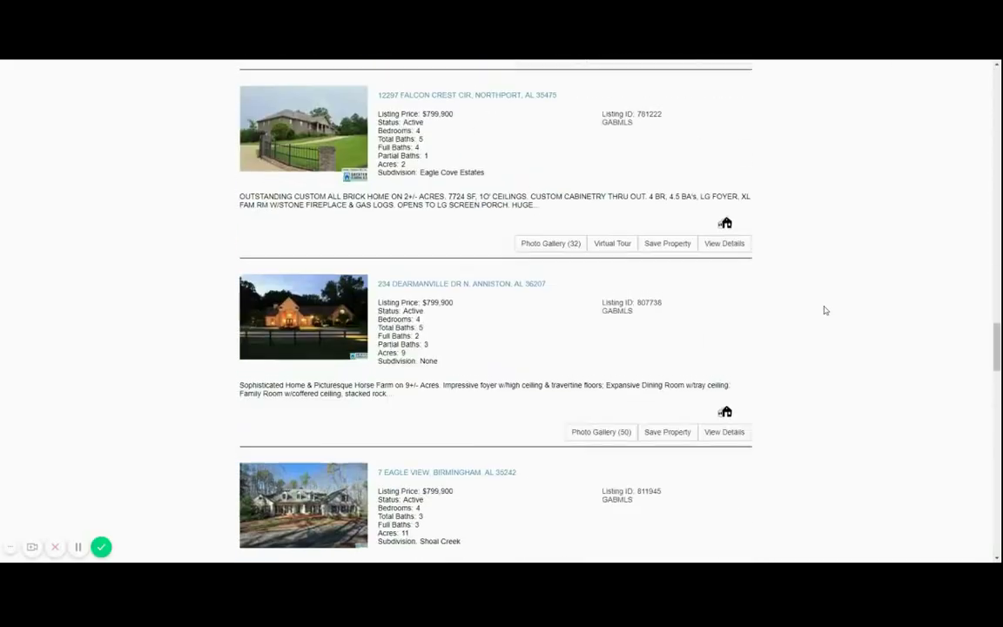
scroll(824, 309, "down", 5)
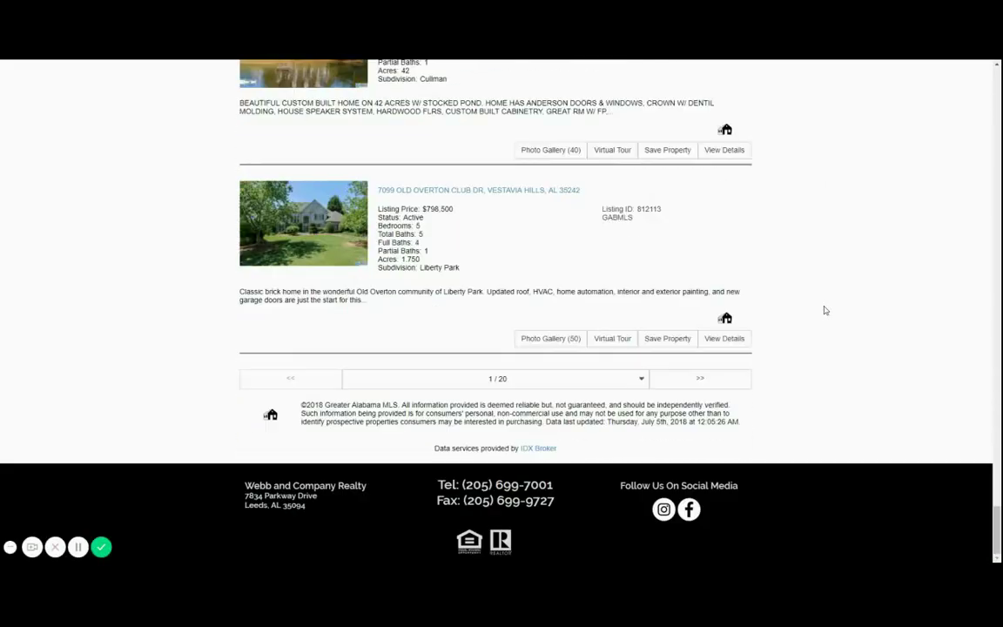
scroll(219, 298, "up", 8)
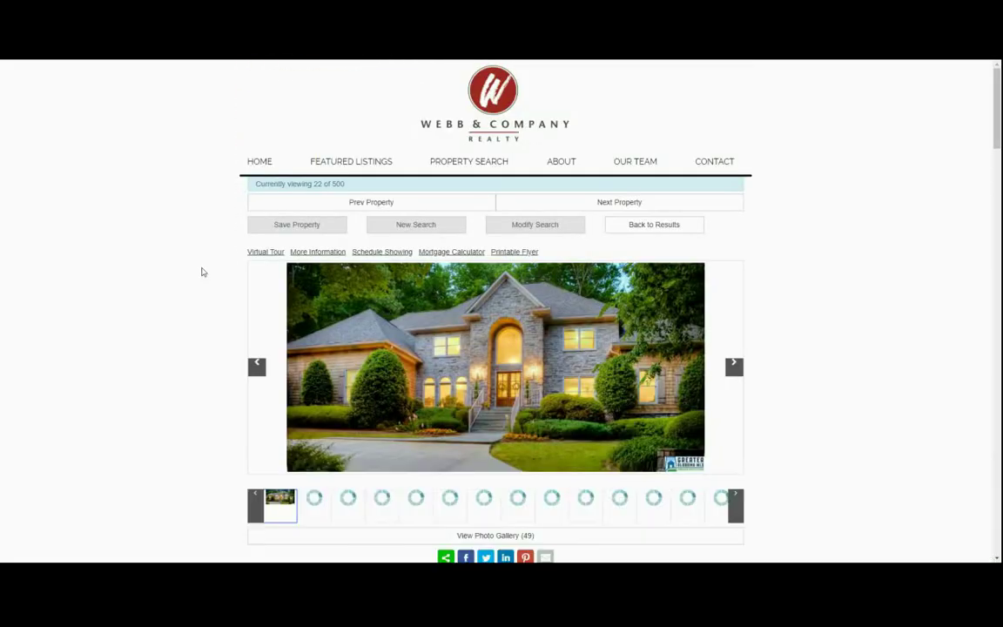
Scroll through the 1788 Twin Bridge Dr listing's details and map.
scroll(270, 355, "down", 20)
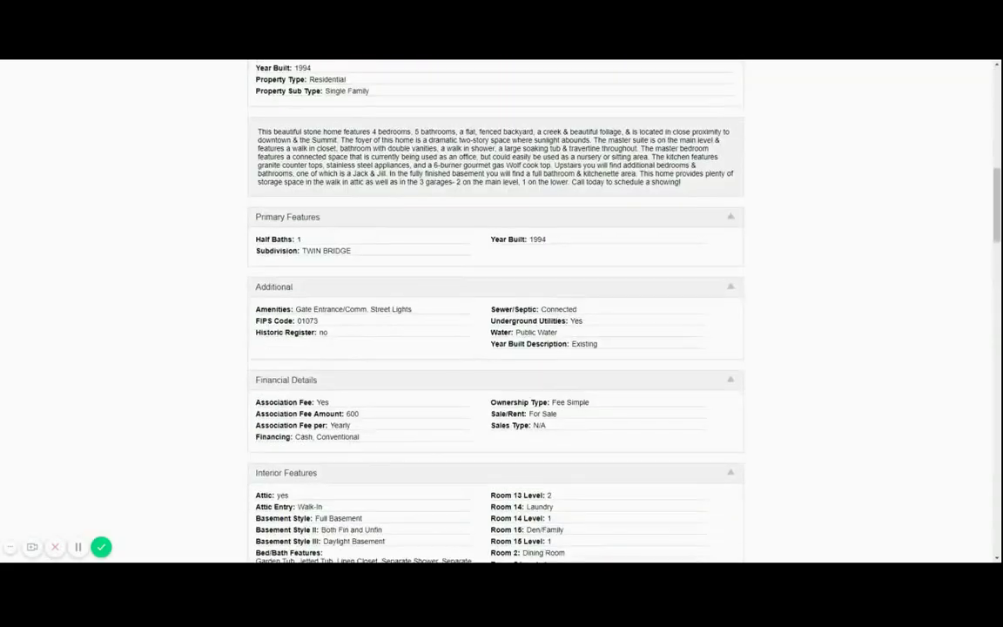
scroll(263, 344, "down", 15)
scroll(263, 344, "up", 20)
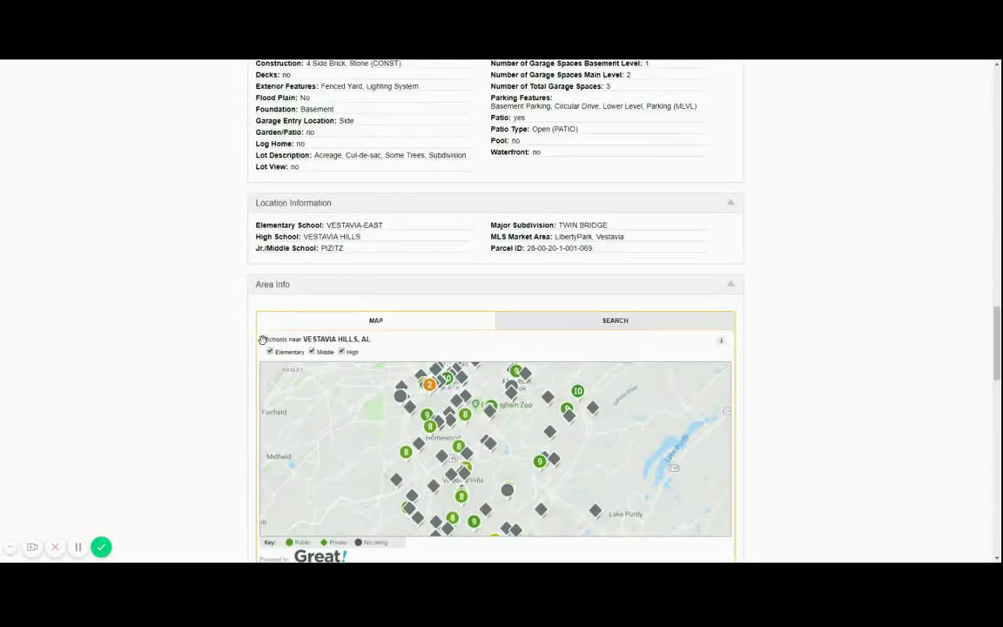
scroll(196, 136, "up", 15)
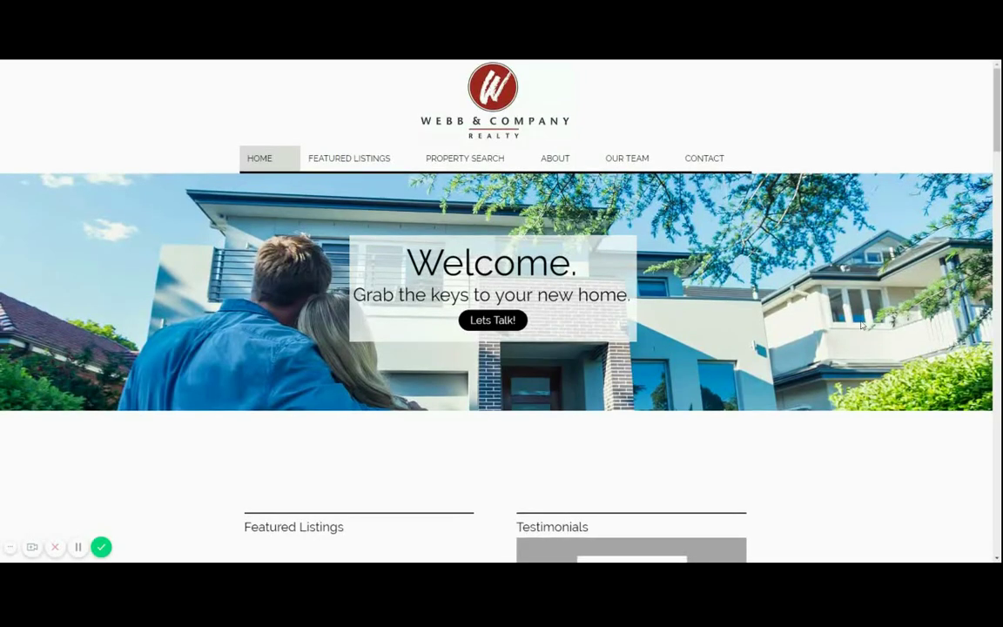
Scroll the live Webb & Company home page down and back up.
scroll(863, 325, "down", 5)
scroll(862, 325, "up", 5)
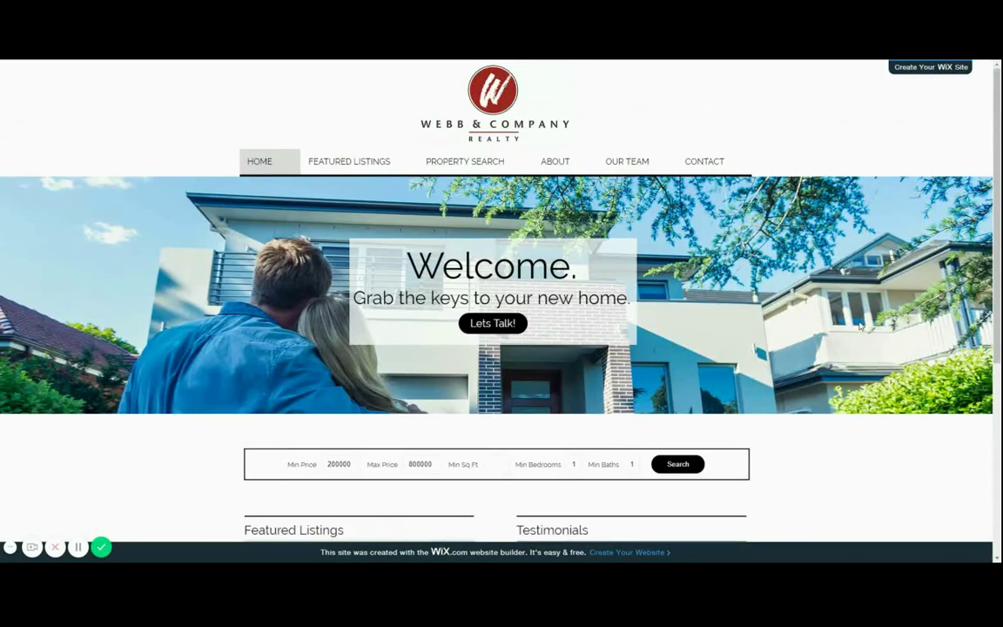
scroll(860, 324, "down", 5)
scroll(857, 325, "up", 5)
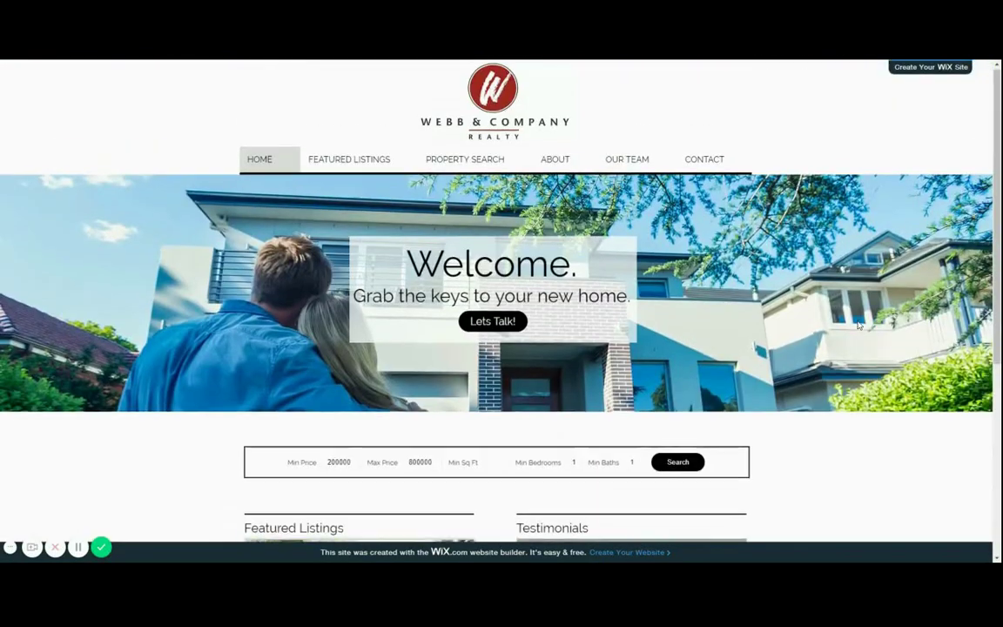
scroll(849, 321, "down", 5)
scroll(832, 322, "up", 5)
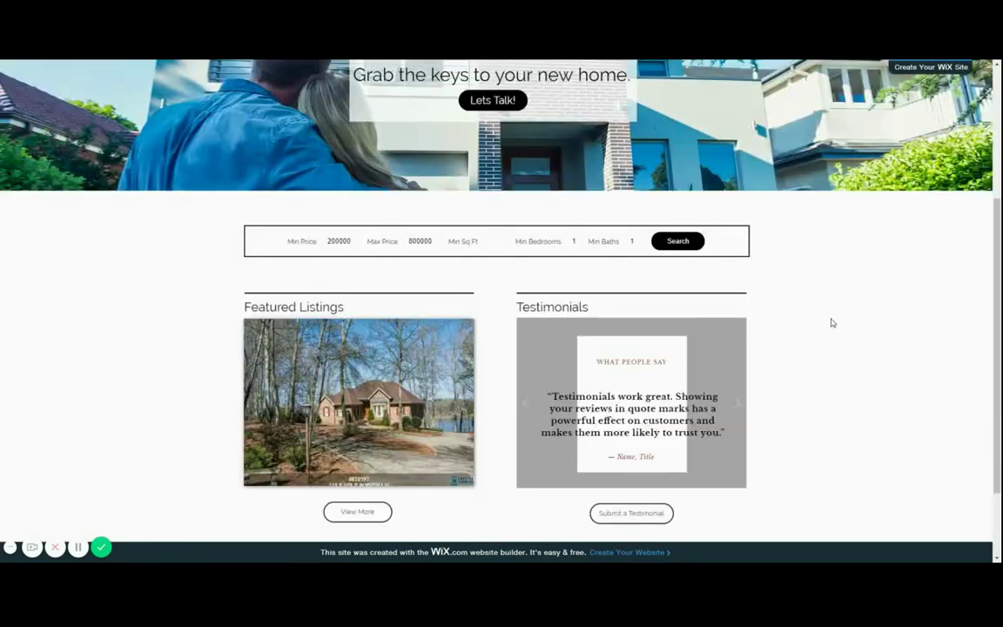
scroll(814, 322, "down", 2)
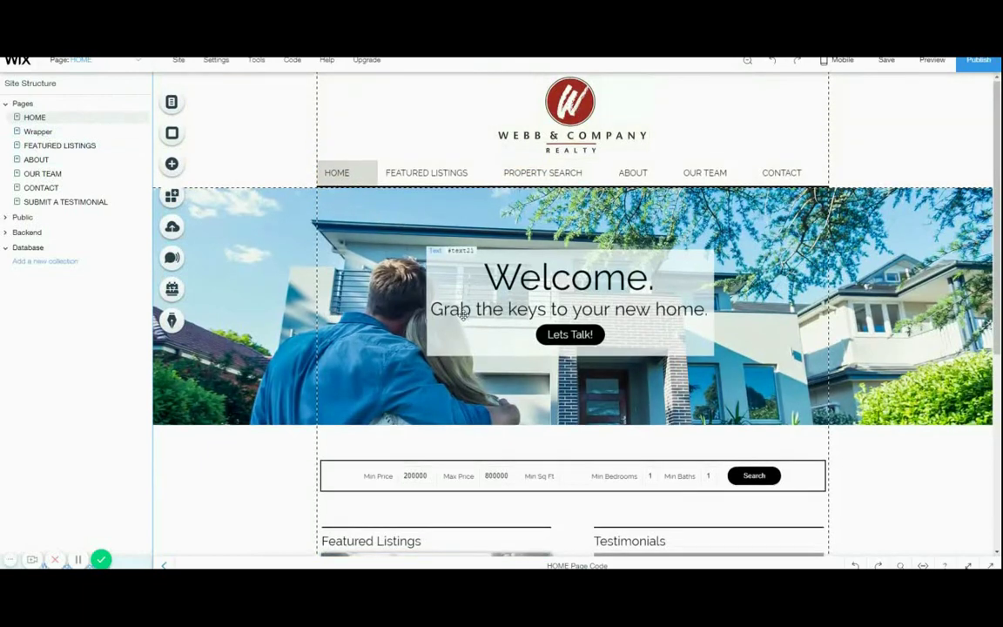
scroll(478, 284, "down", 2)
scroll(478, 284, "down", 5)
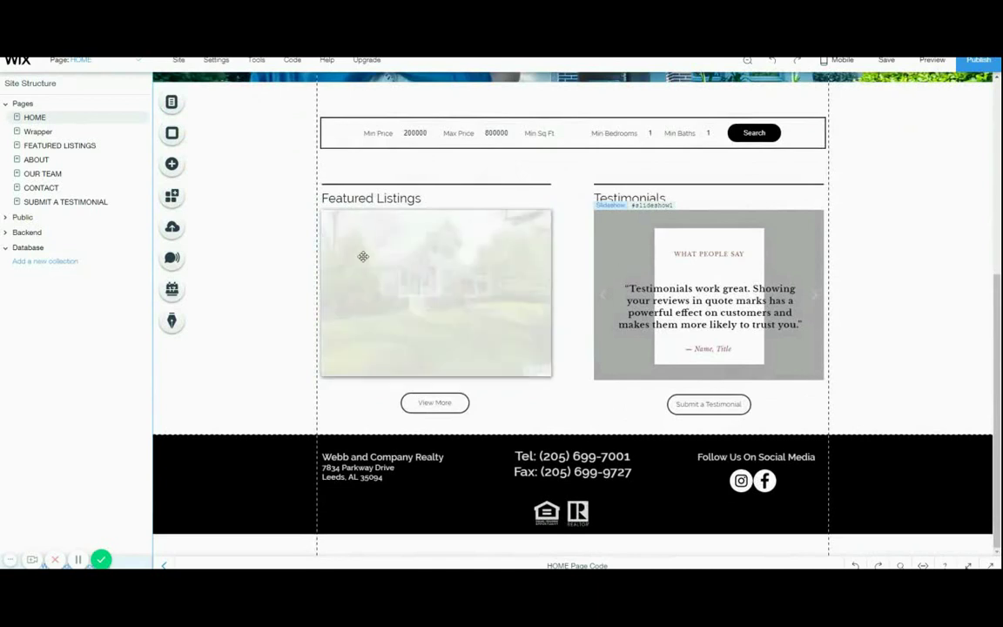
left_click(172, 165)
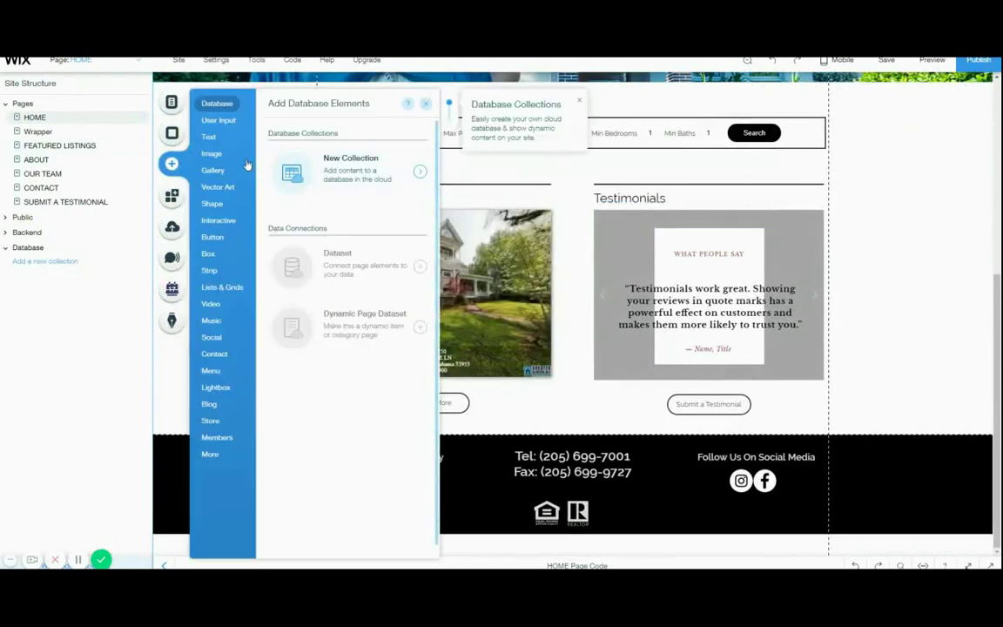
mouse_move(211, 320)
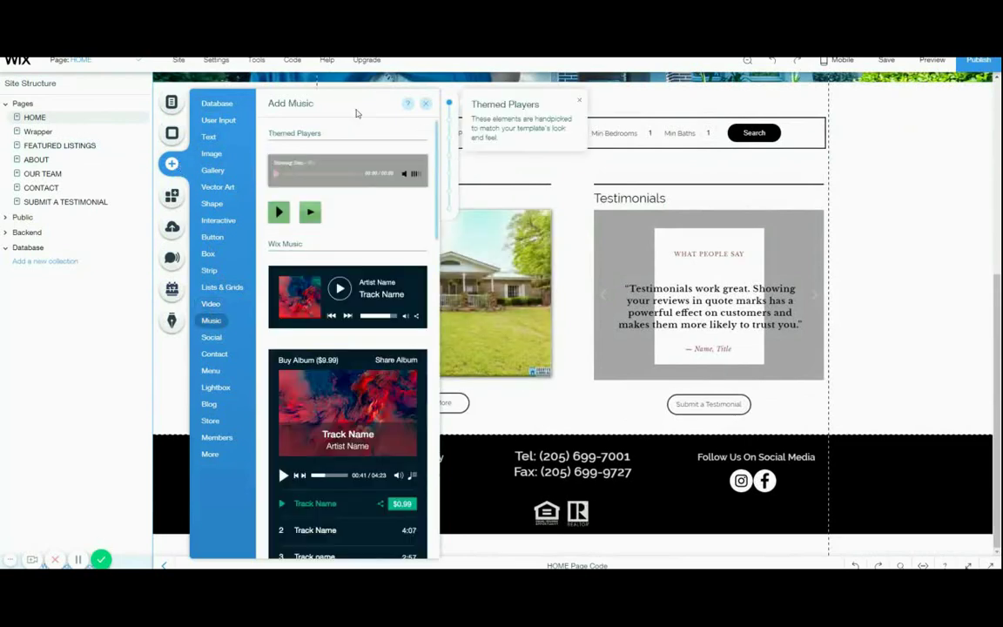
left_click(427, 104)
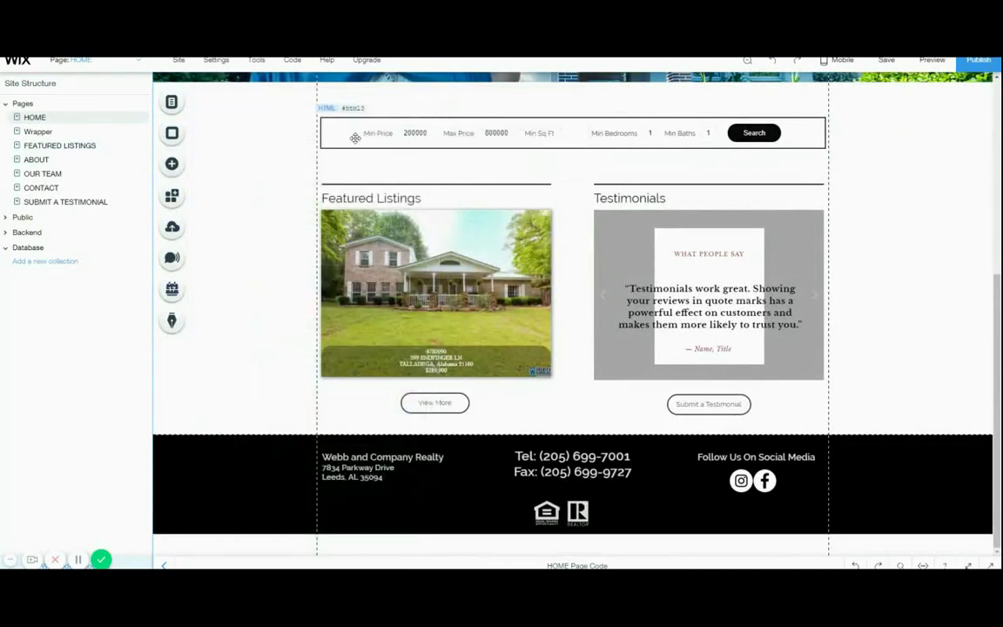
left_click(355, 138)
left_click(334, 279)
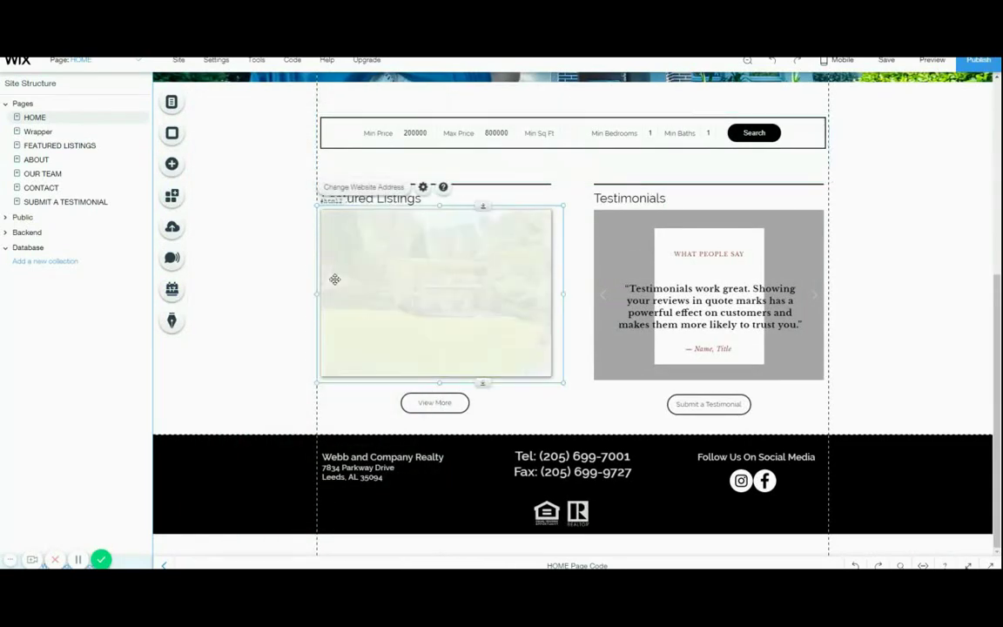
left_click(358, 135)
scroll(290, 183, "up", 2)
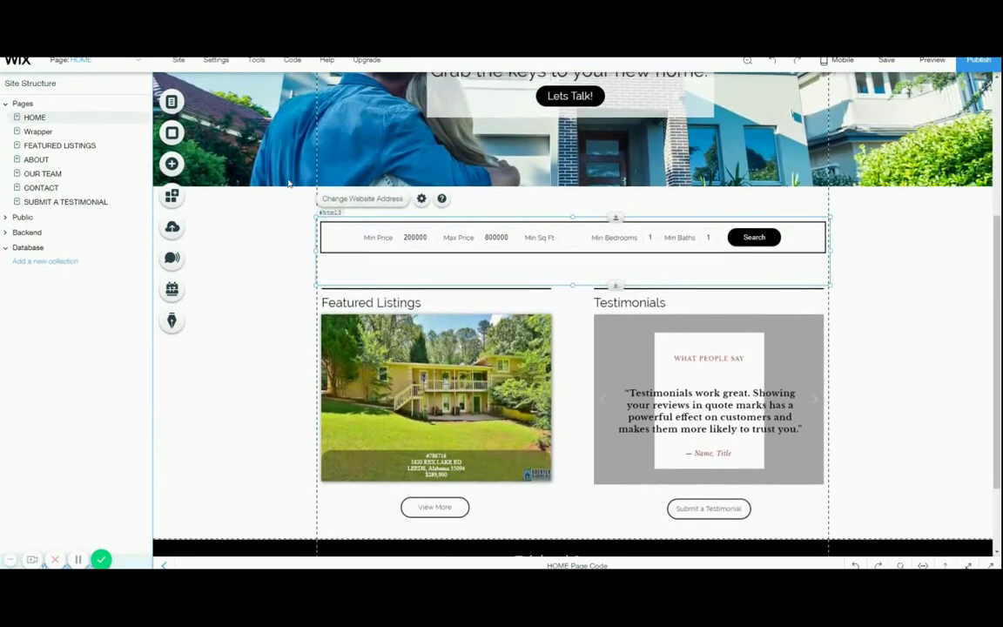
mouse_move(339, 237)
left_mouse_down()
mouse_move(338, 221)
mouse_move(339, 237)
left_mouse_up()
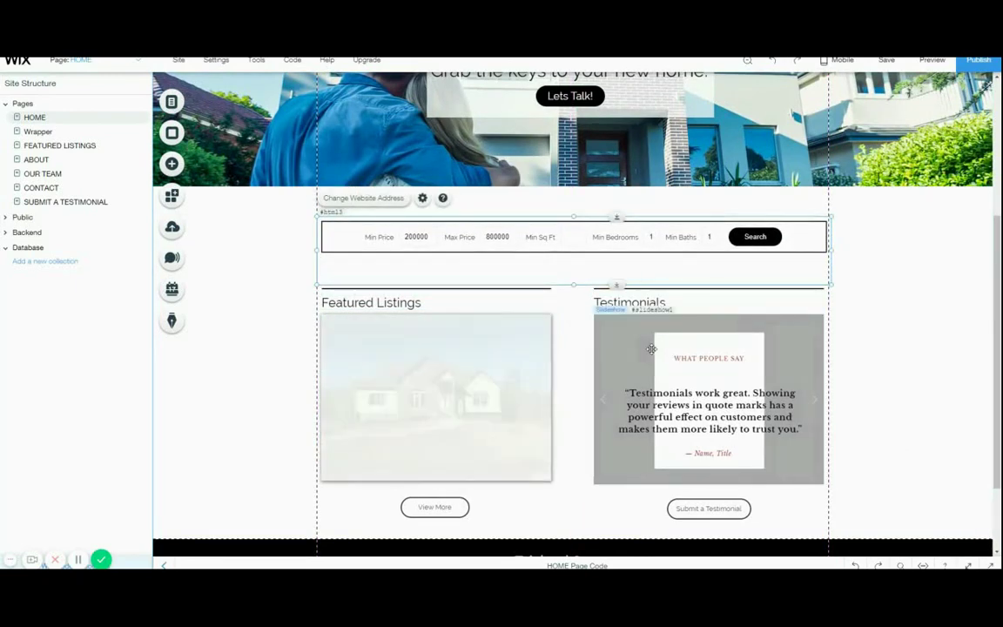
left_click_drag(668, 347, 651, 349)
scroll(609, 349, "up", 5)
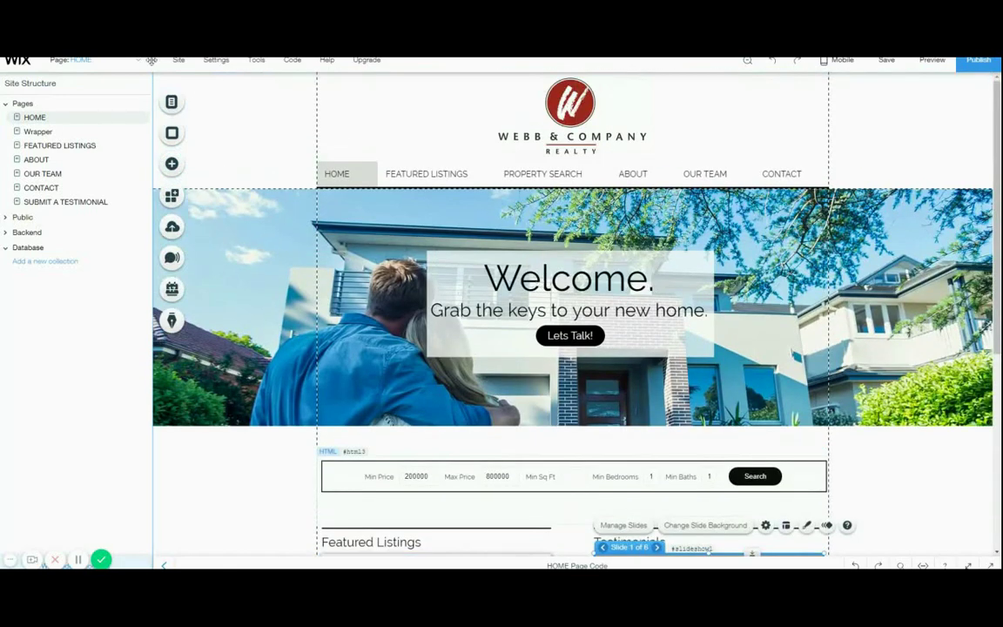
Show FEATURED LISTINGS in the Editor, review its grid, then publish the site.
left_click(83, 61)
left_click(97, 111)
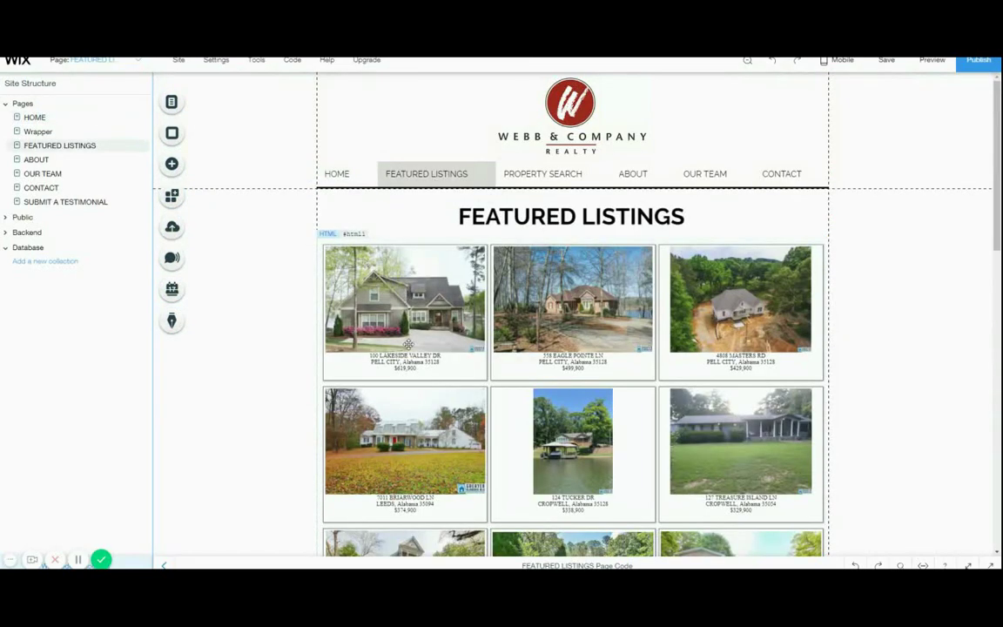
scroll(408, 345, "down", 7)
scroll(416, 320, "up", 1)
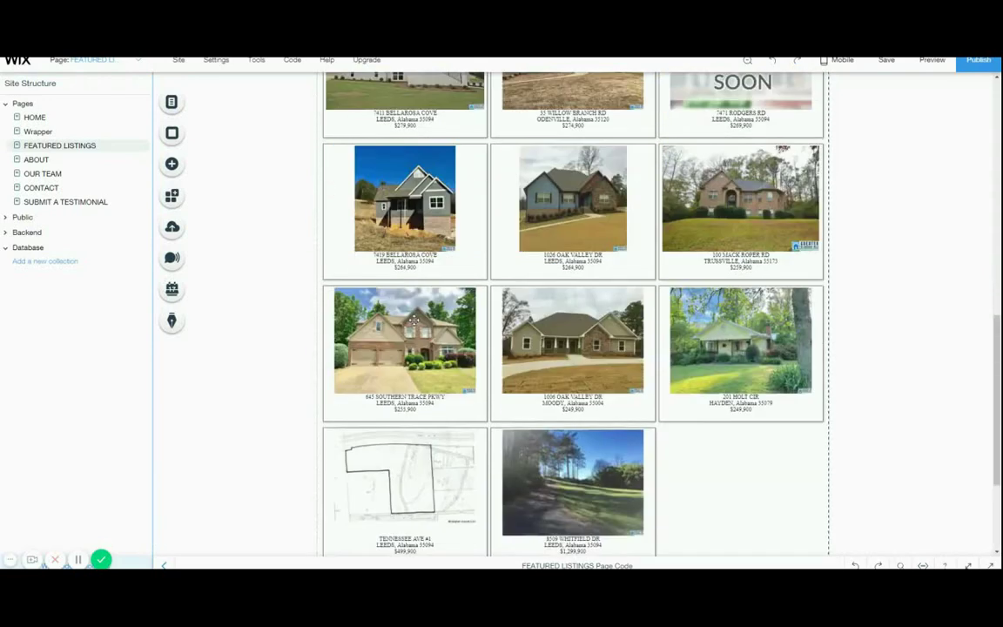
scroll(414, 320, "up", 8)
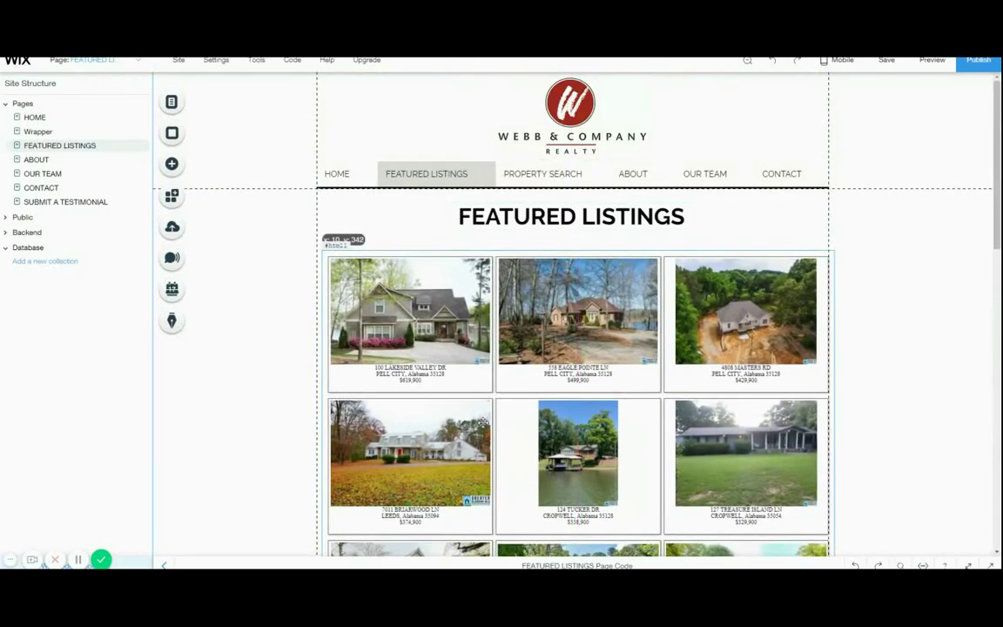
left_click(978, 59)
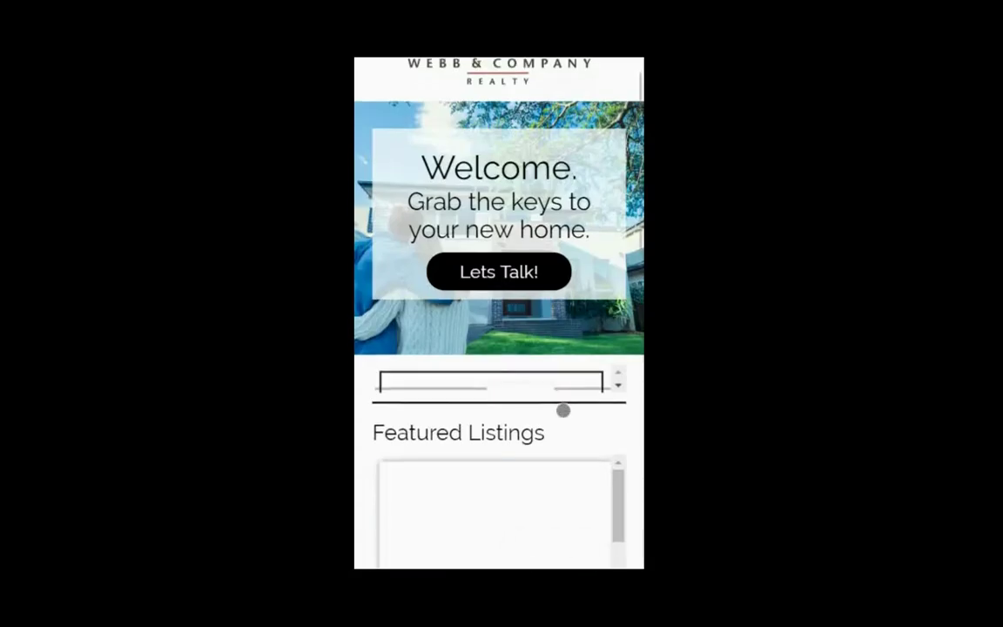
Scroll the phone layout through Featured Listings, the Testimonials slideshow and the contact footer.
scroll(563, 410, "up", 1)
scroll(564, 410, "down", 5)
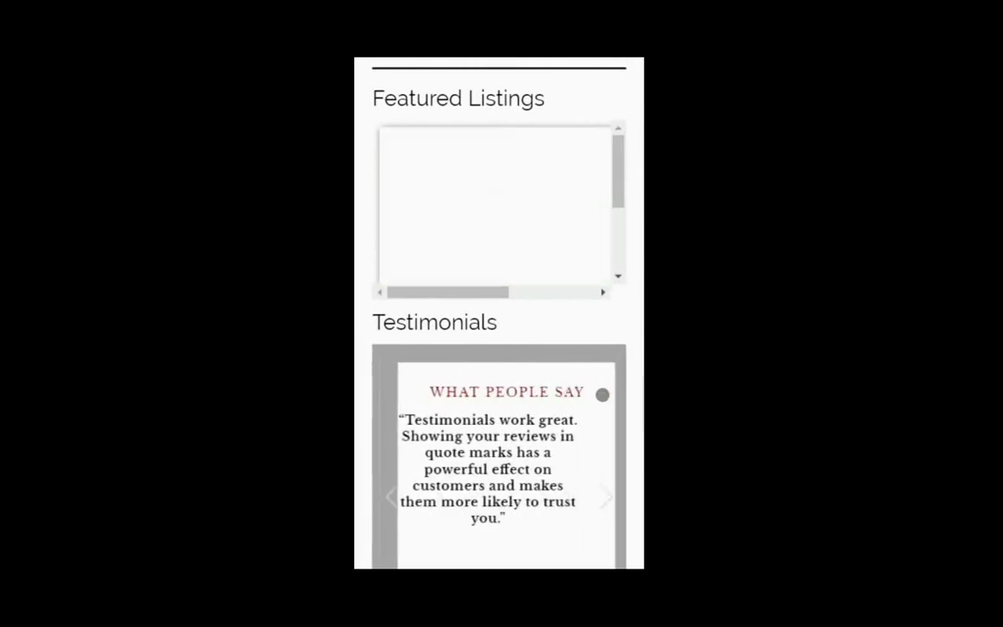
scroll(602, 394, "down", 4)
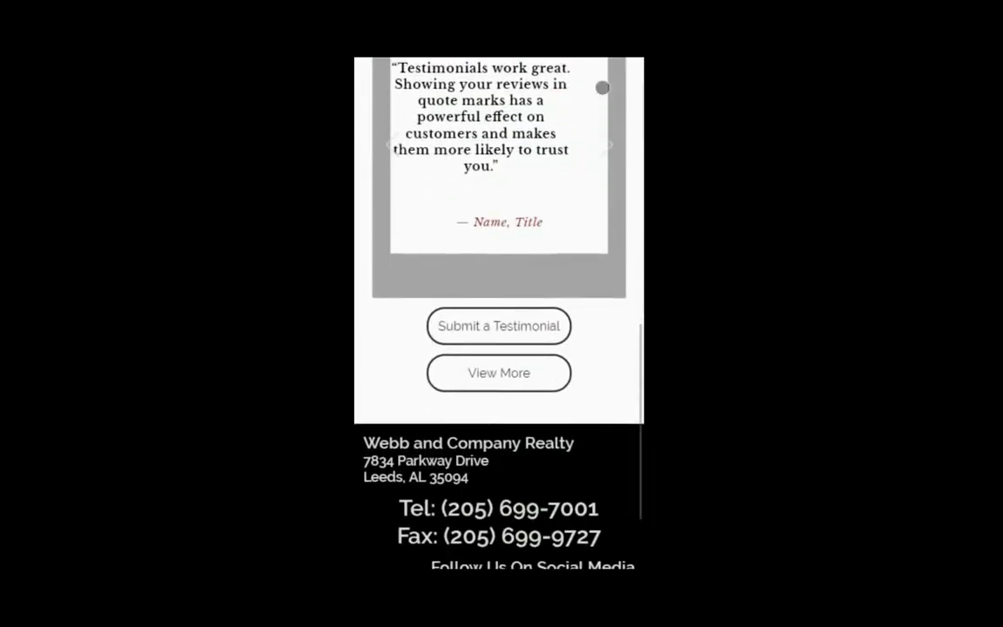
scroll(599, 479, "down", 3)
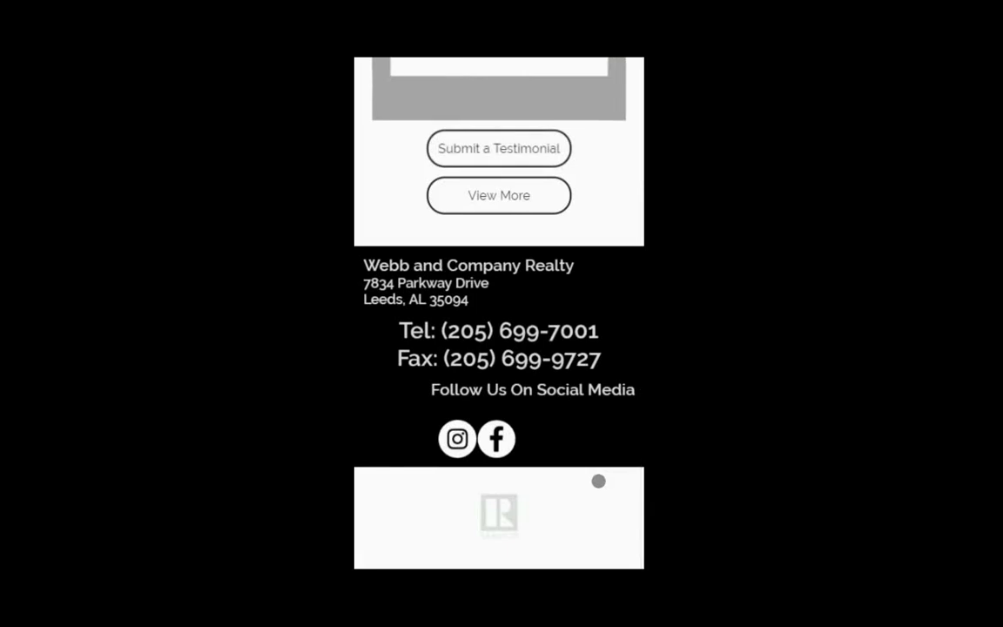
scroll(599, 479, "up", 15)
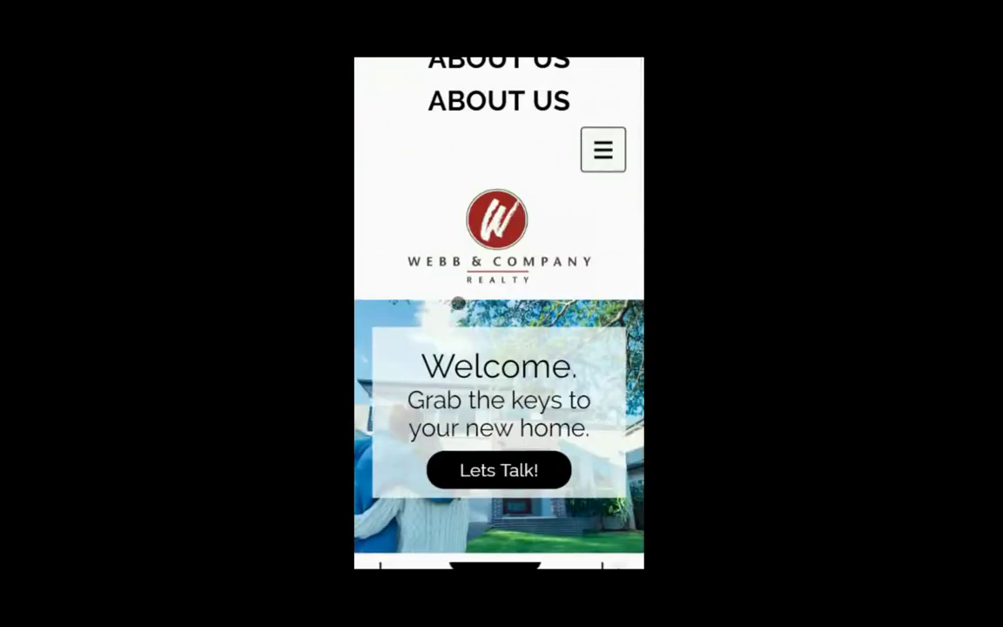
scroll(458, 303, "down", 3)
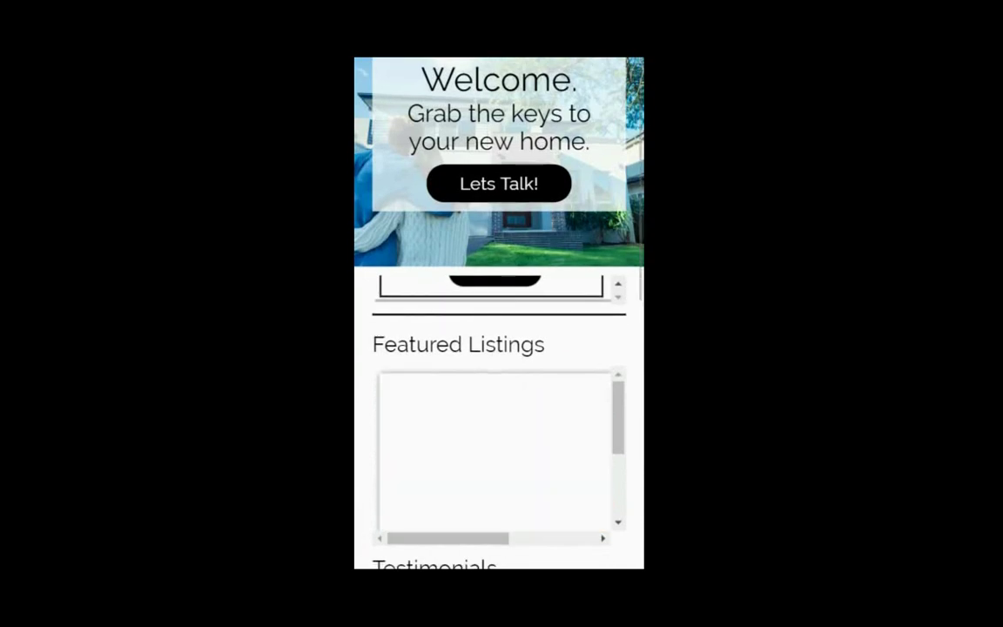
scroll(491, 338, "down", 1)
scroll(492, 338, "down", 4)
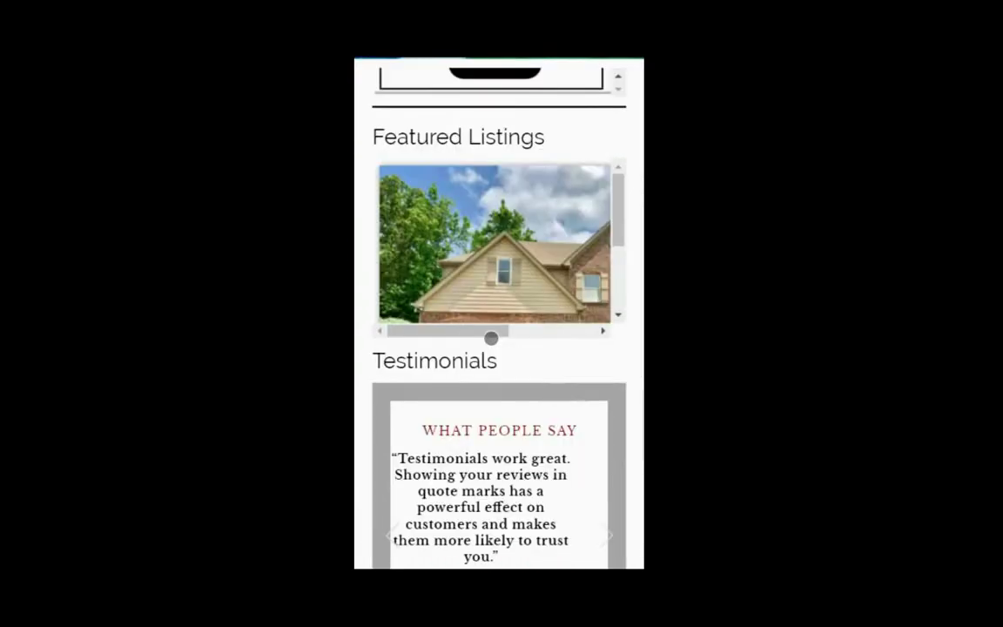